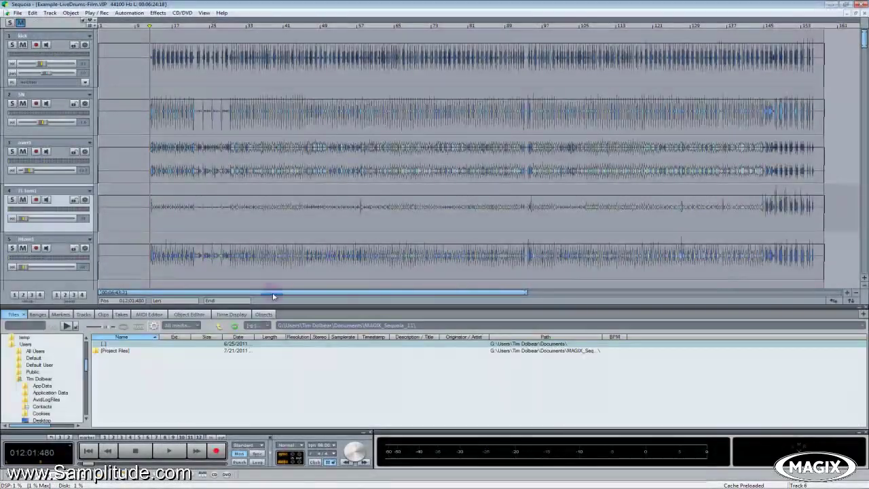
Step: Float the Objects list, Time Display and Object Editor out of the lower dock
drag(262, 317, 862, 239)
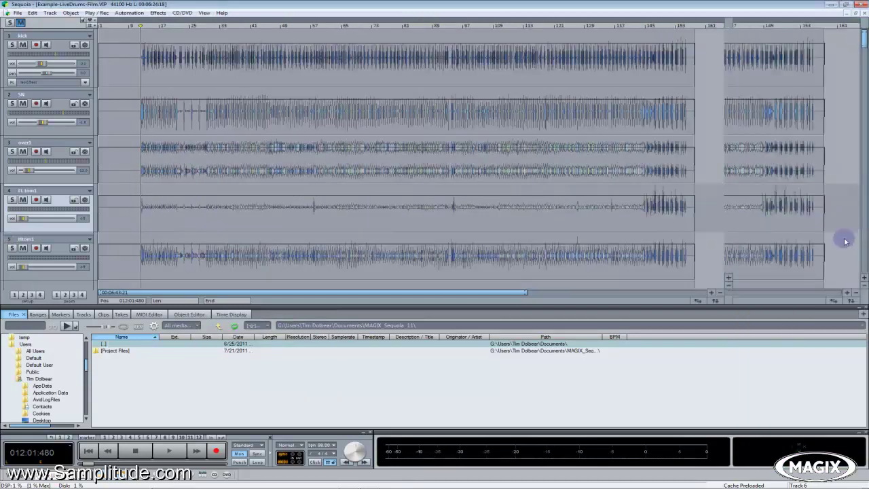
drag(226, 317, 163, 272)
drag(191, 309, 429, 27)
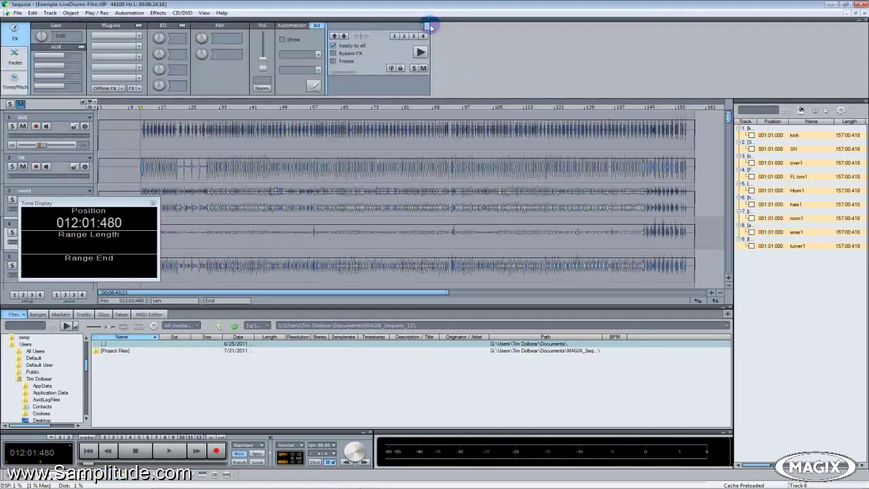
Step: Dock the Time Display as a wide top panel and float the Ranges list
drag(107, 202, 414, 67)
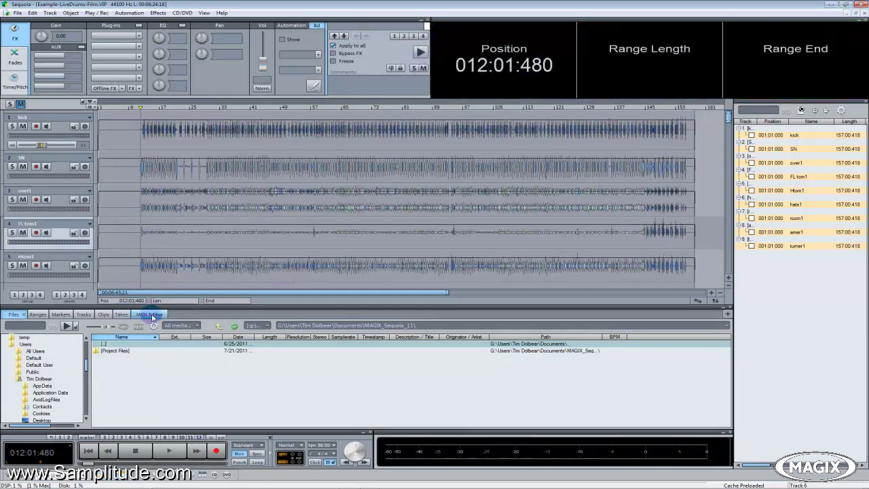
drag(37, 314, 565, 447)
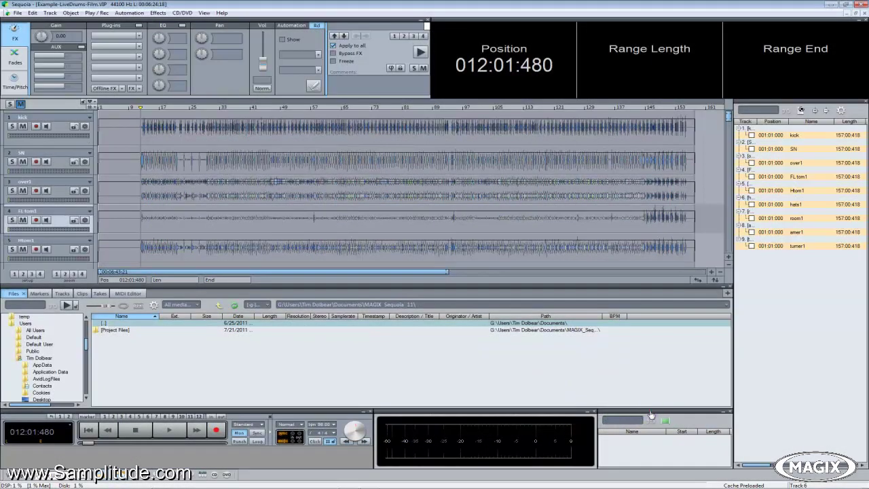
drag(650, 416, 553, 440)
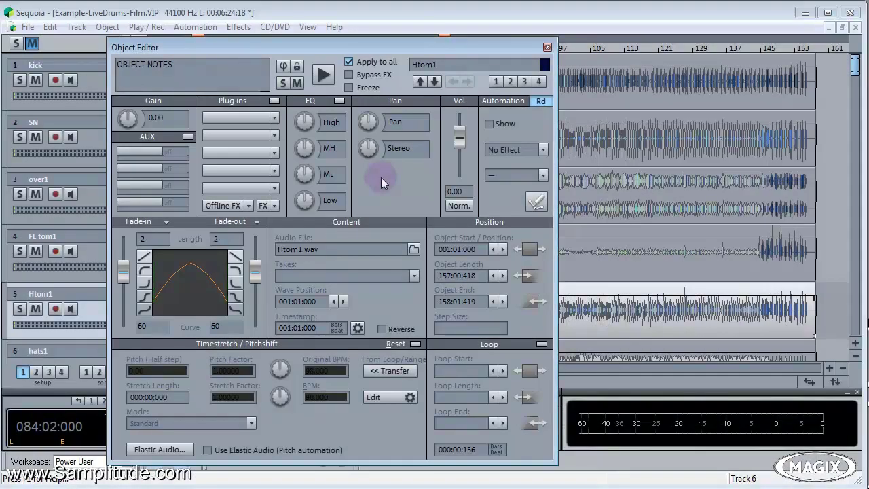
Step: Switch the Object Editor to a compact skin, then to the Canis Object Editor Max skin
right_click(398, 187)
click(401, 186)
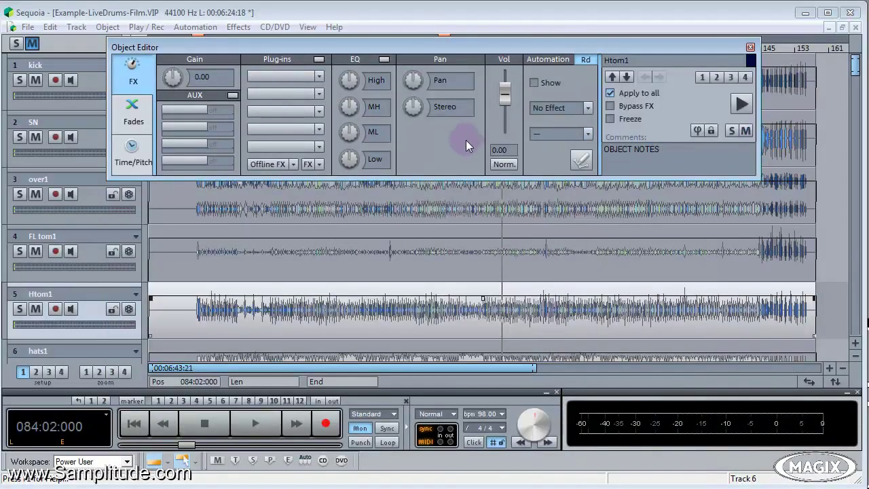
right_click(436, 140)
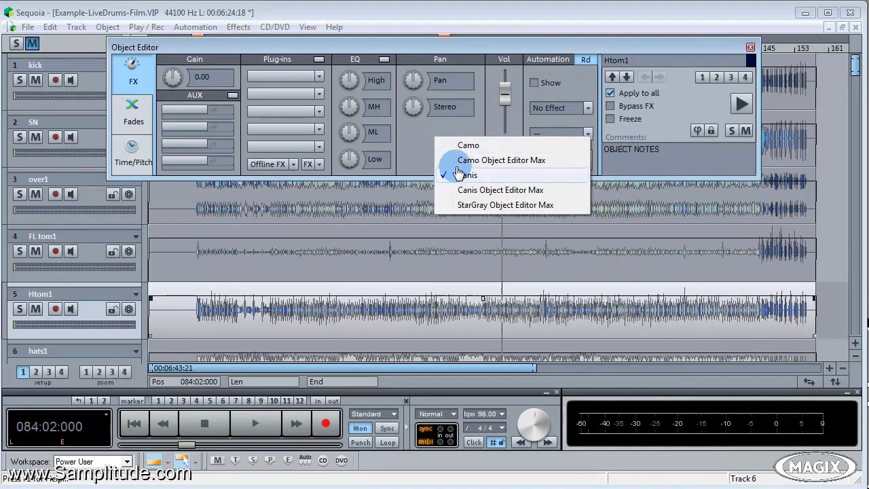
click(464, 193)
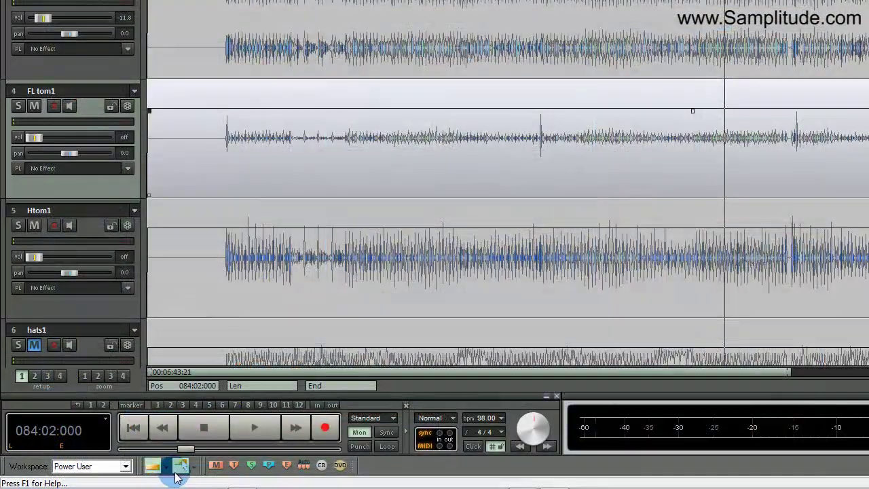
Step: Set the object link mode to Link all Tracks
click(169, 469)
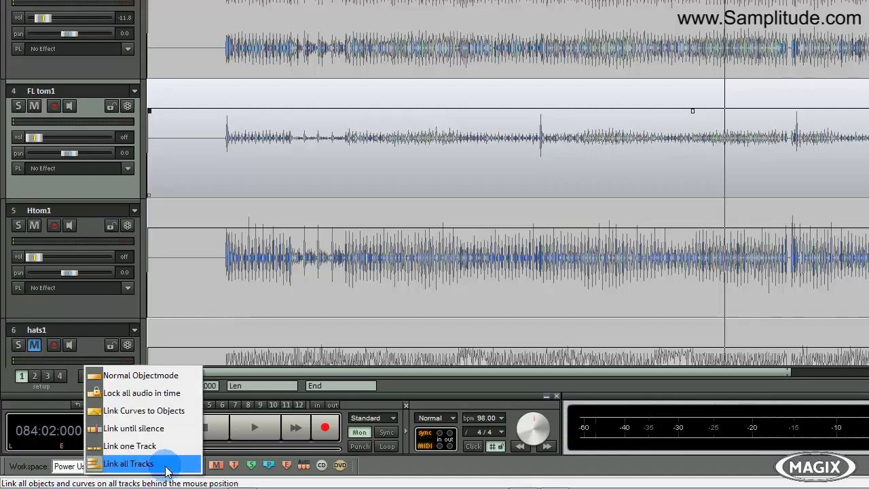
click(170, 464)
click(207, 278)
Step: Choose Range Mode and mark a range along the Htom1 drum track
click(194, 466)
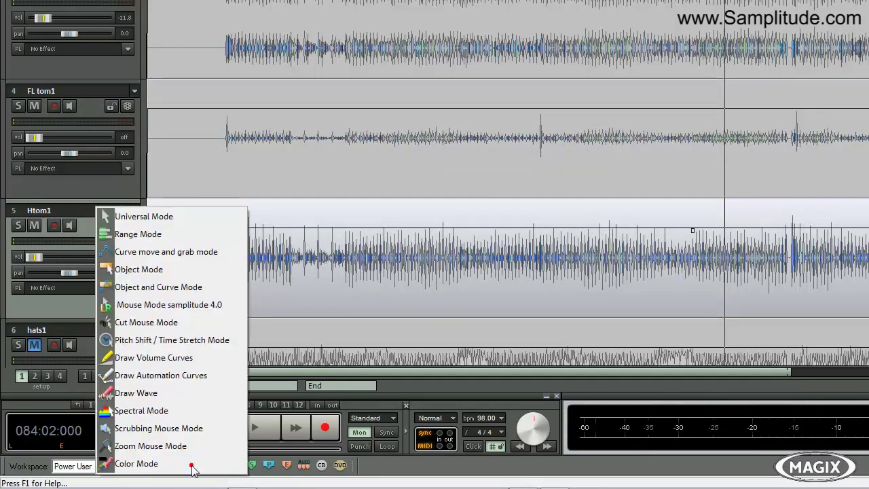
click(202, 231)
click(267, 228)
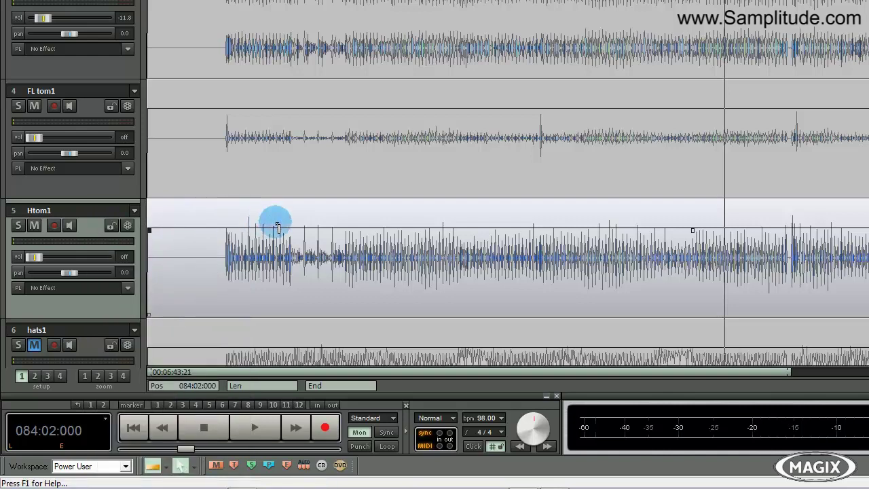
drag(277, 227, 532, 243)
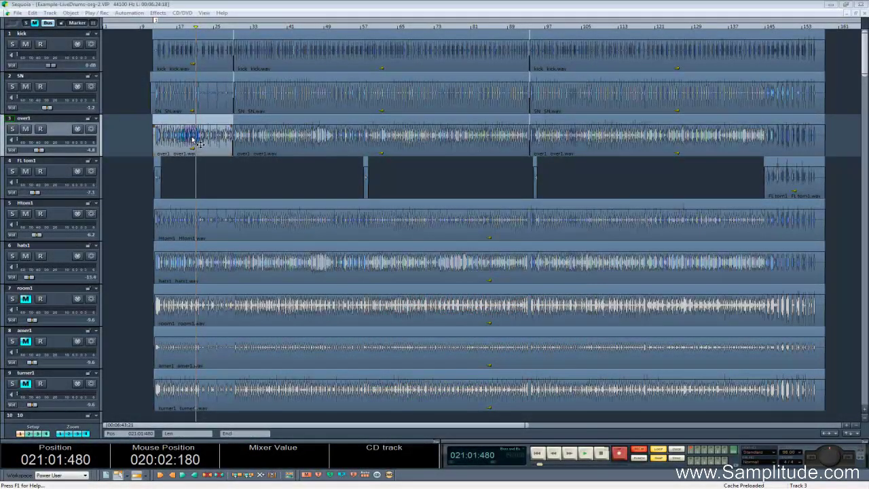
Step: View the over1 object's full spectrogram in an enlarged Spectral Cleaning window, then close it
click(192, 138)
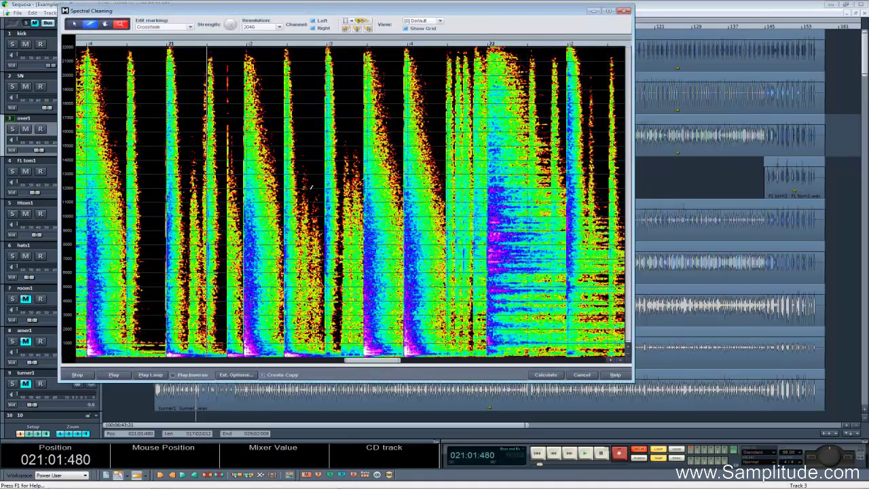
drag(633, 378, 814, 392)
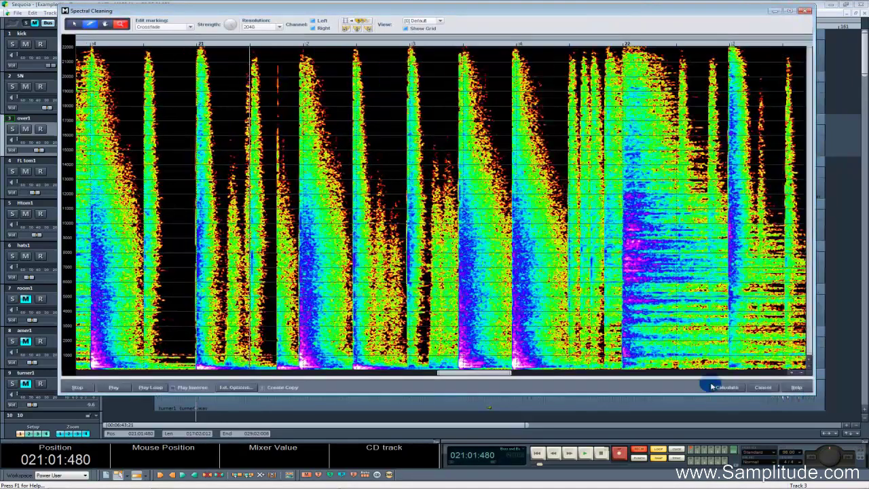
double_click(483, 375)
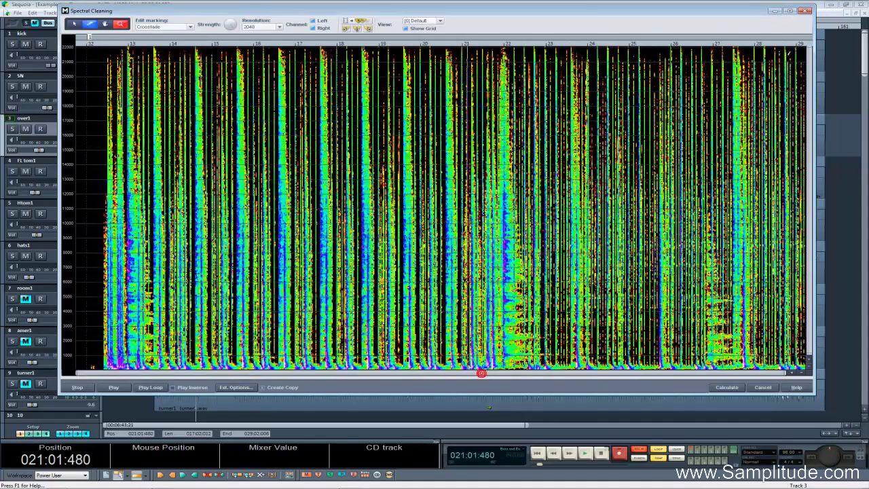
click(809, 11)
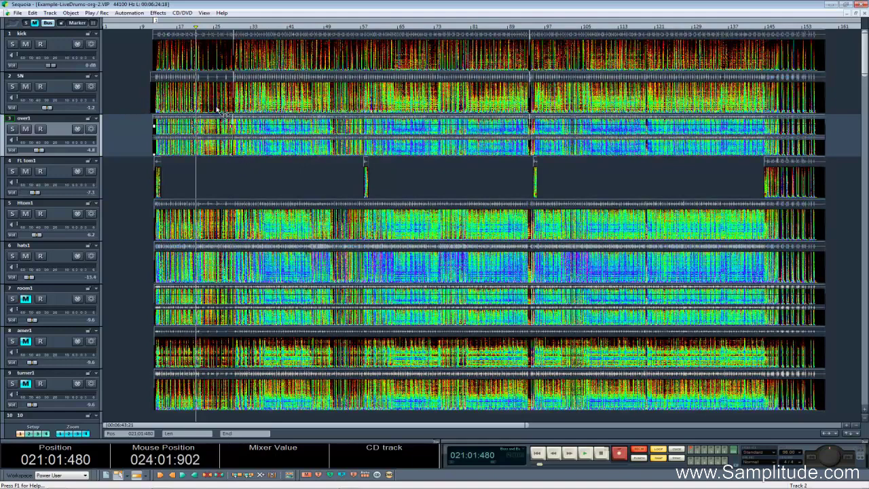
Step: Set the play position to 019:02:480, zoom out, select the kick object and enlarge its track
click(198, 47)
scroll(297, 165, up, 5)
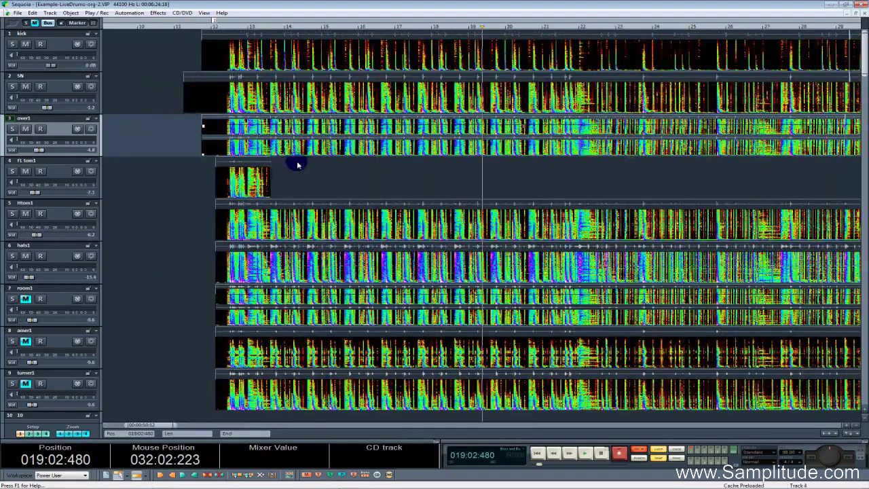
scroll(298, 165, up, 5)
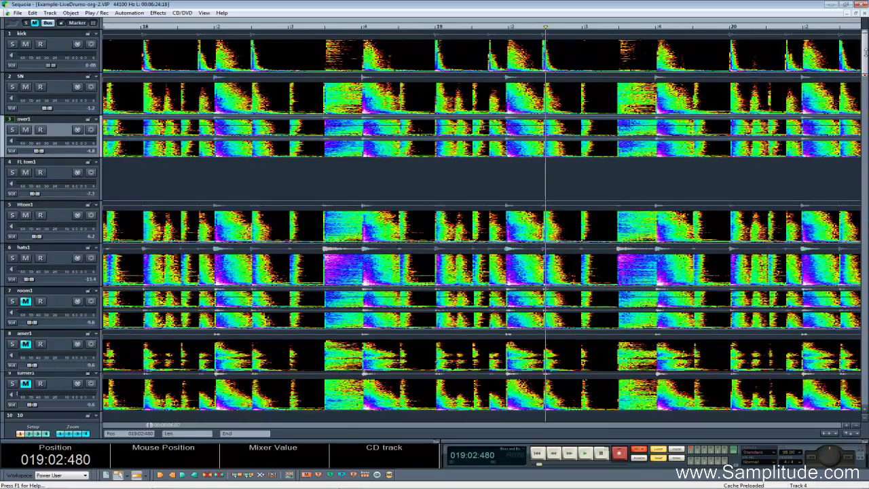
scroll(297, 165, up, 4)
scroll(297, 165, up, 4)
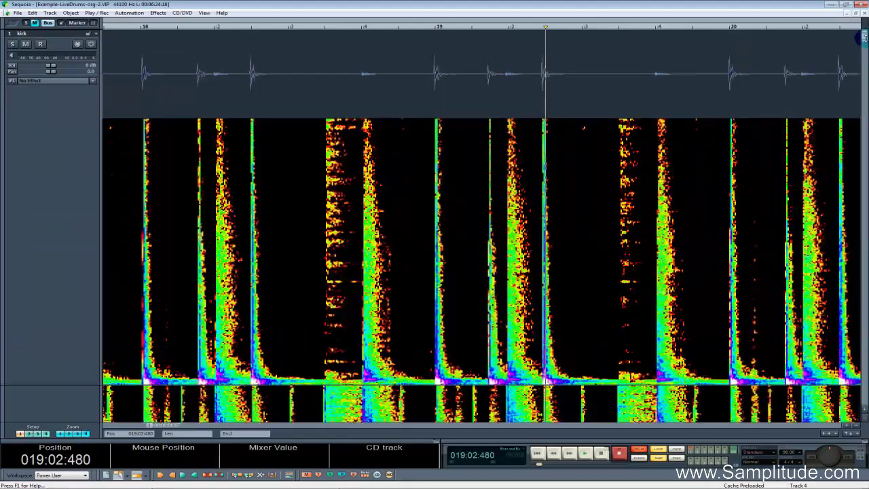
scroll(469, 168, down, 2)
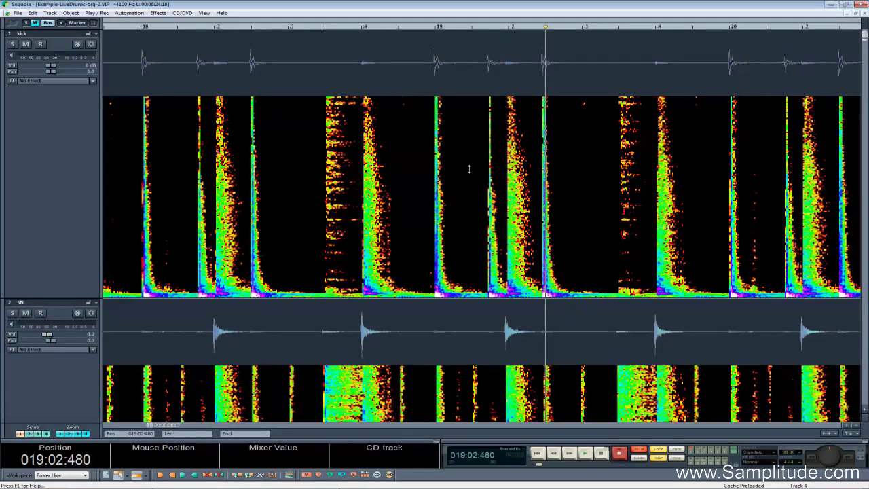
click(468, 175)
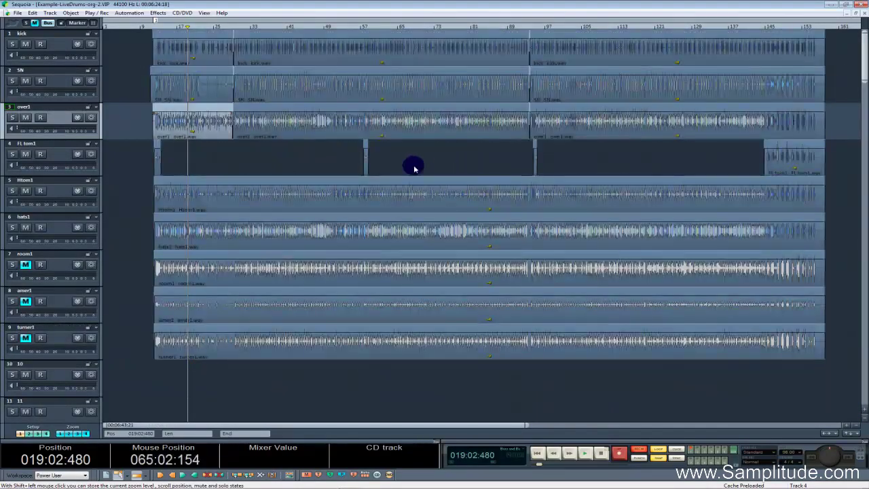
click(199, 55)
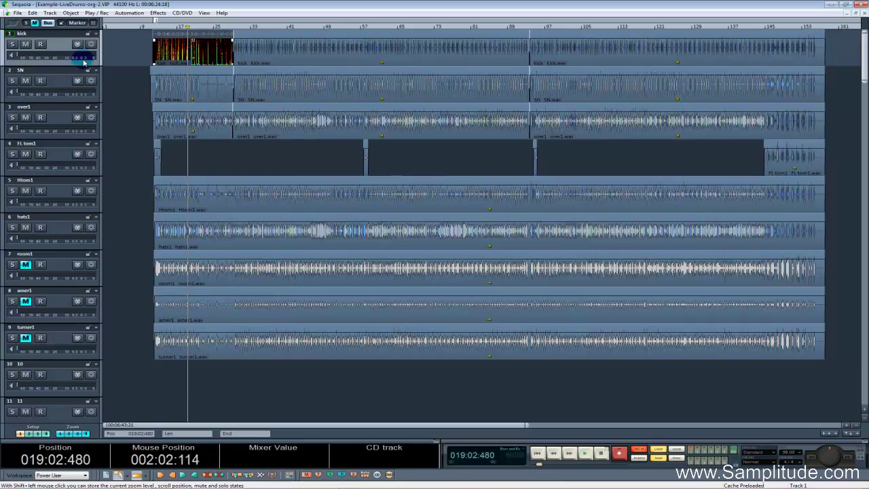
click(84, 66)
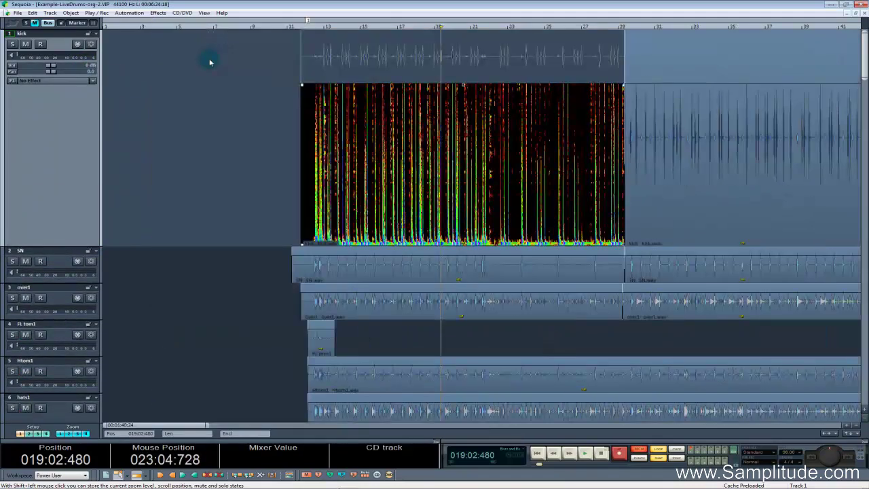
scroll(343, 92, up, 3)
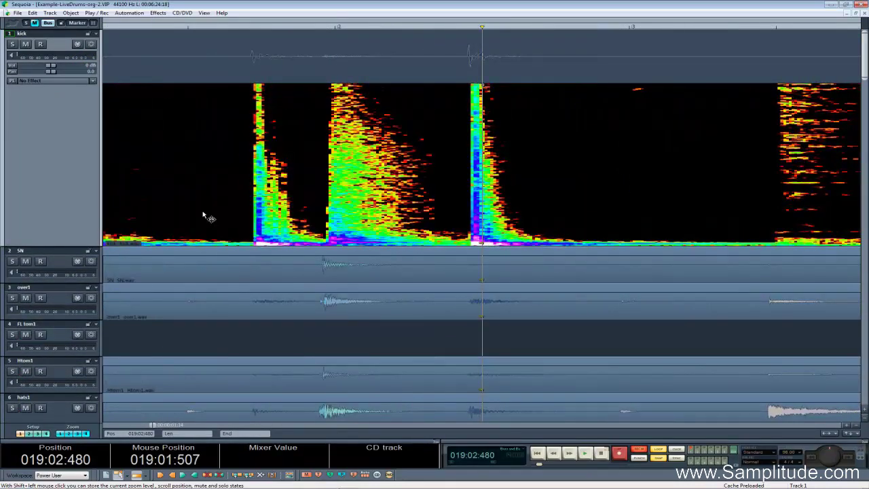
Step: In Spectral Mode, mark a region around the central kick hit and apply the edit
click(117, 475)
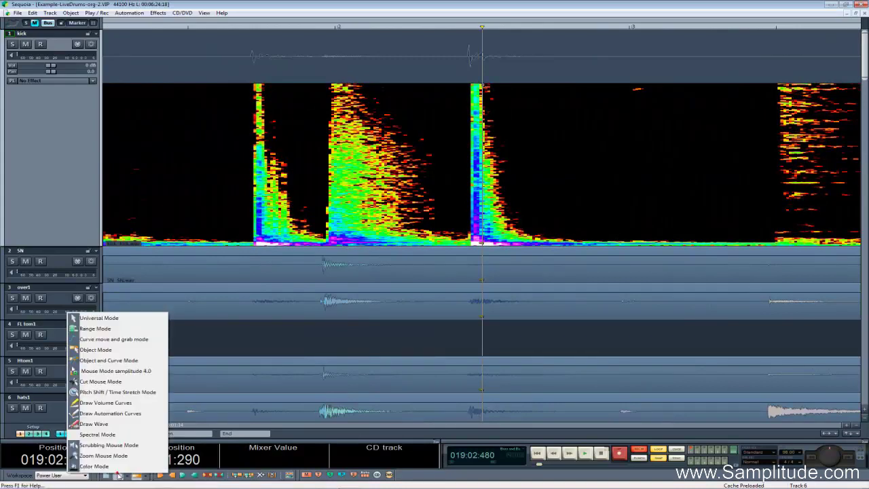
click(117, 435)
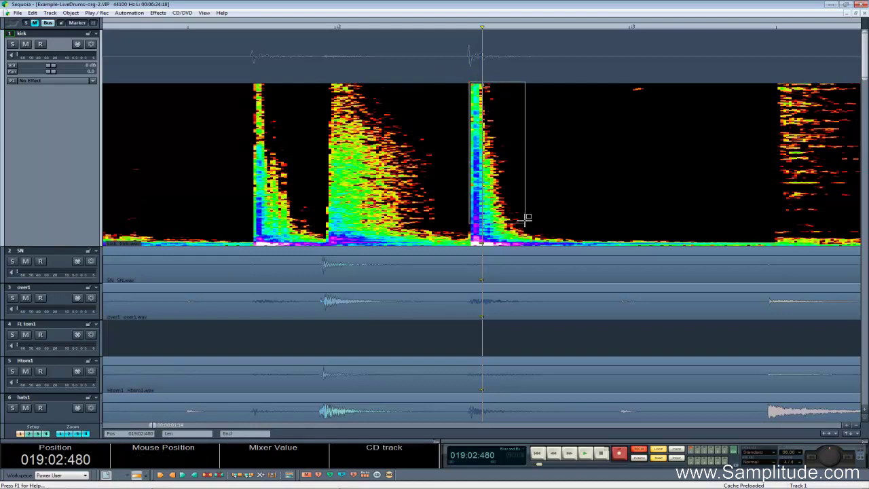
drag(534, 247, 534, 249)
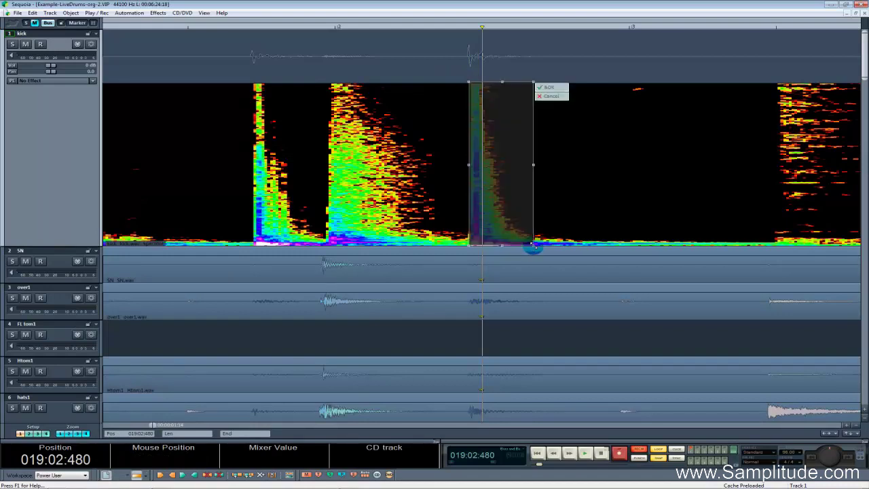
click(551, 88)
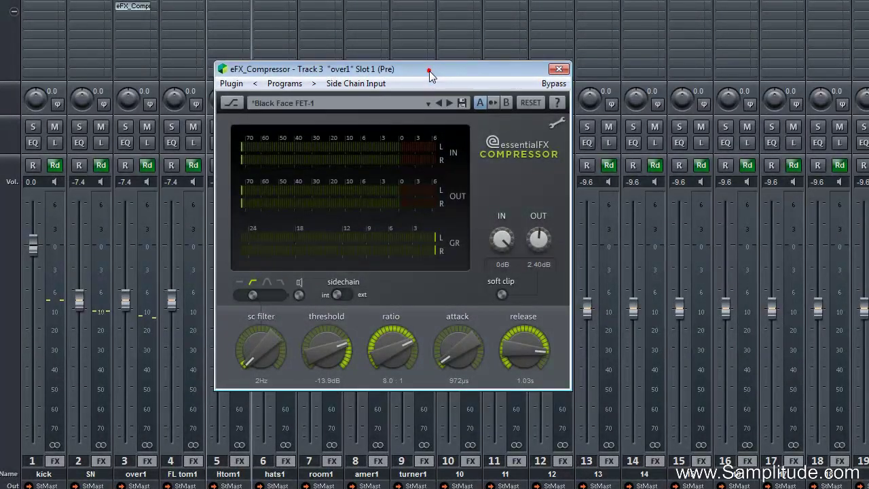
Step: Start playback and view the over1 compressor's Tweak and eFX Globals settings
click(430, 74)
key(space)
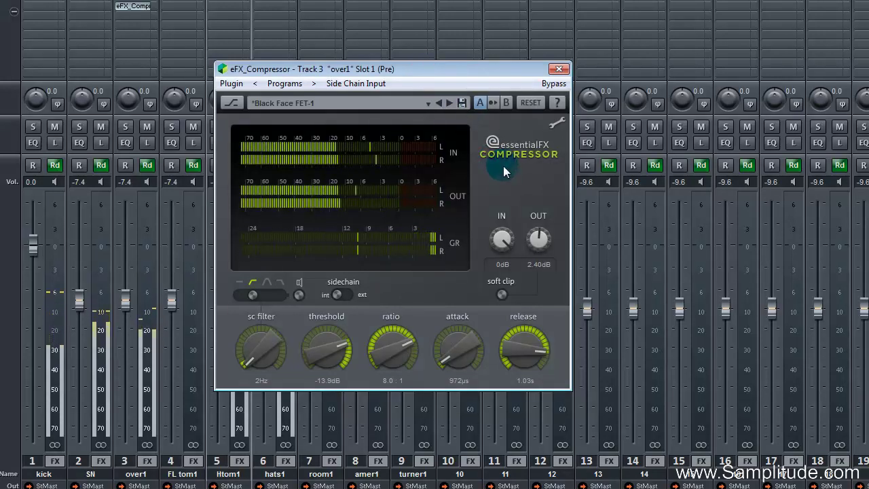
click(554, 123)
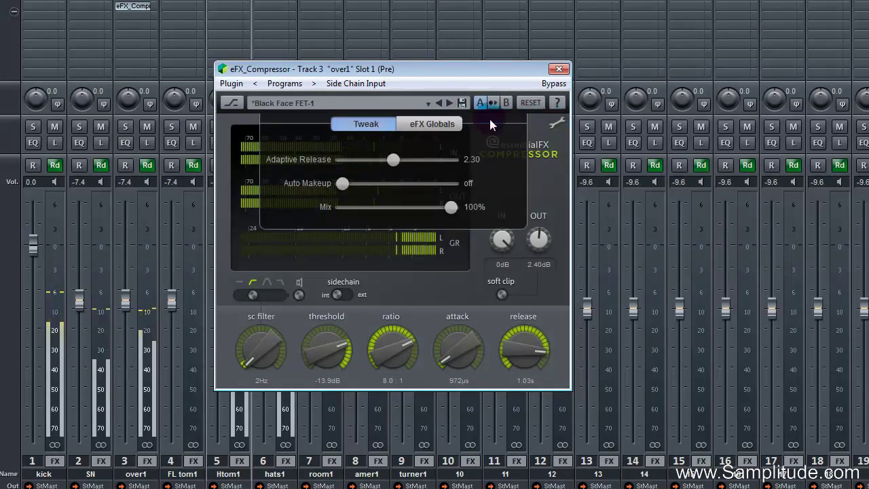
click(430, 124)
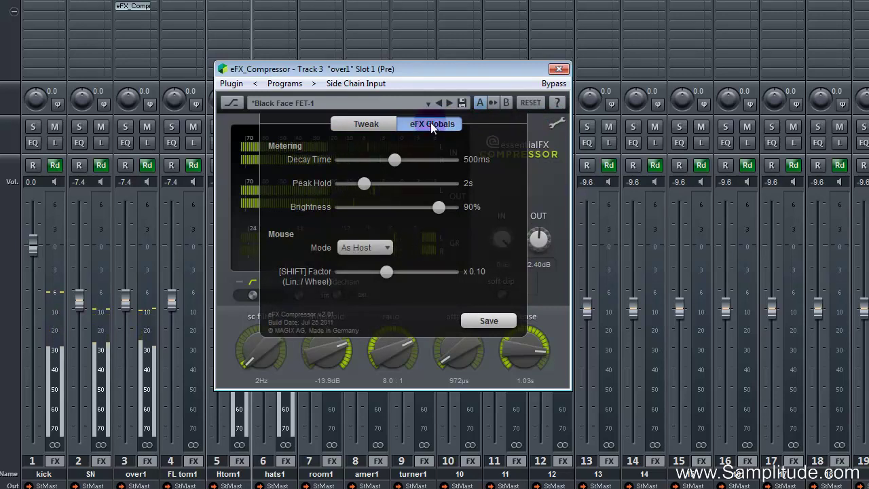
click(351, 126)
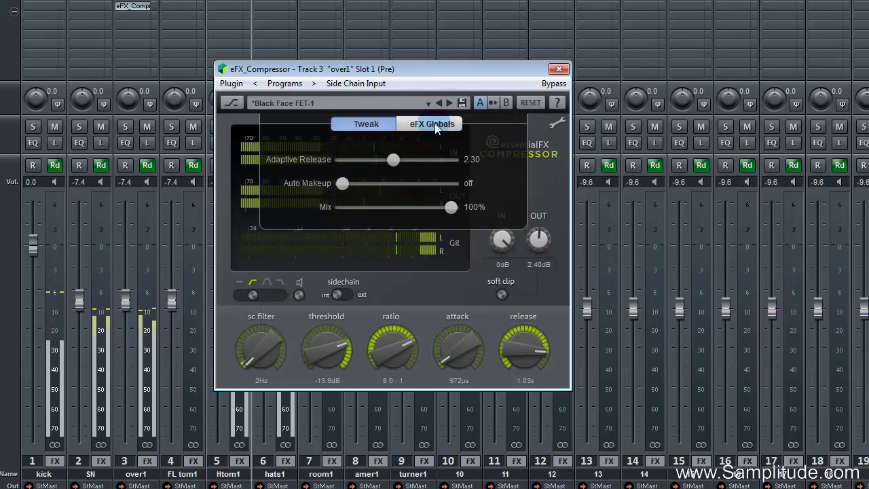
click(554, 127)
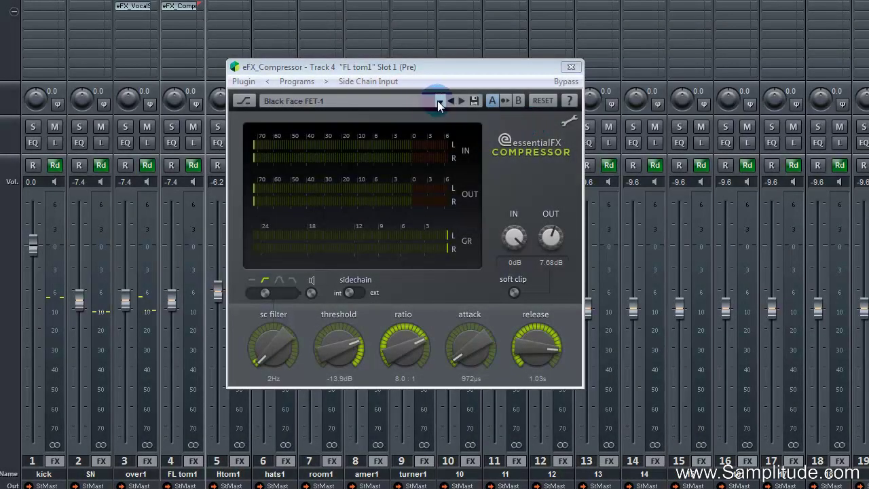
Step: Load the Black Face FET-2 preset, then TDX160, into the FL tom1 compressor
click(439, 100)
click(398, 137)
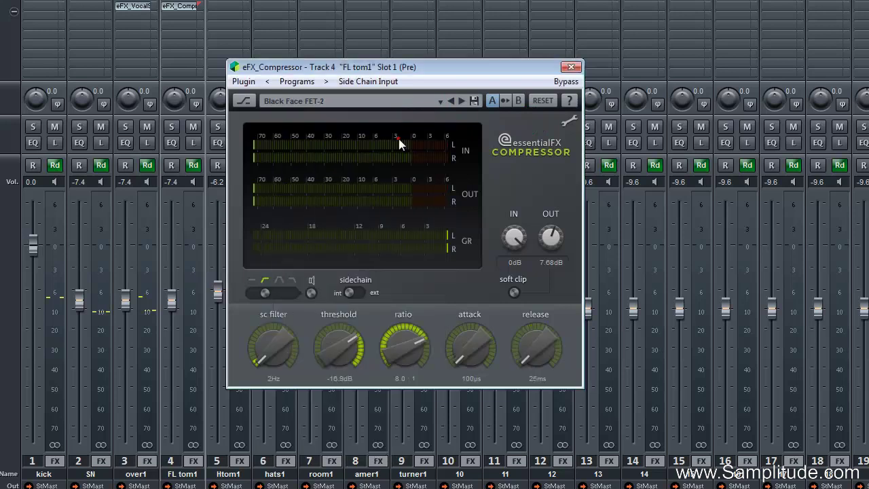
click(438, 102)
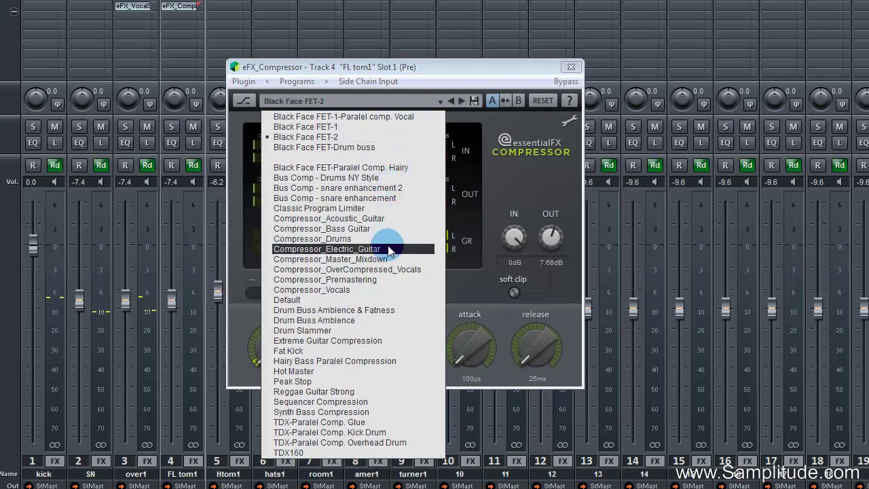
click(376, 452)
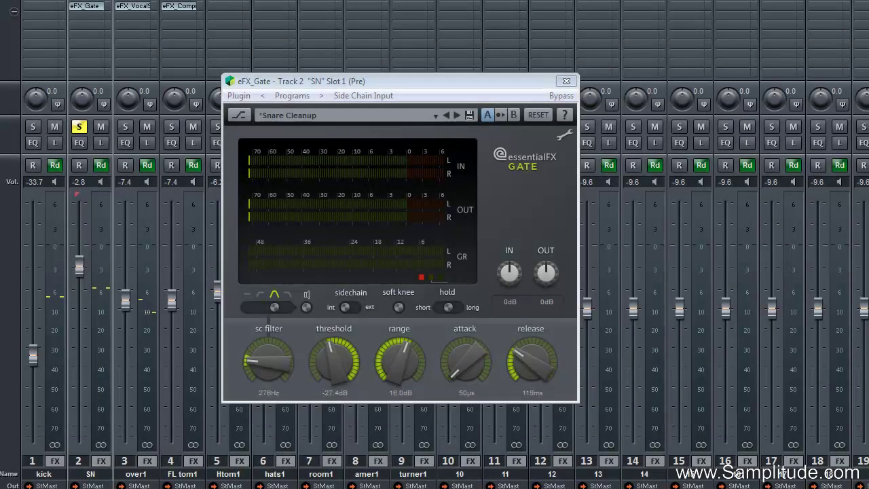
Step: Start playback and reload the Snare Cleanup gate preset
key(space)
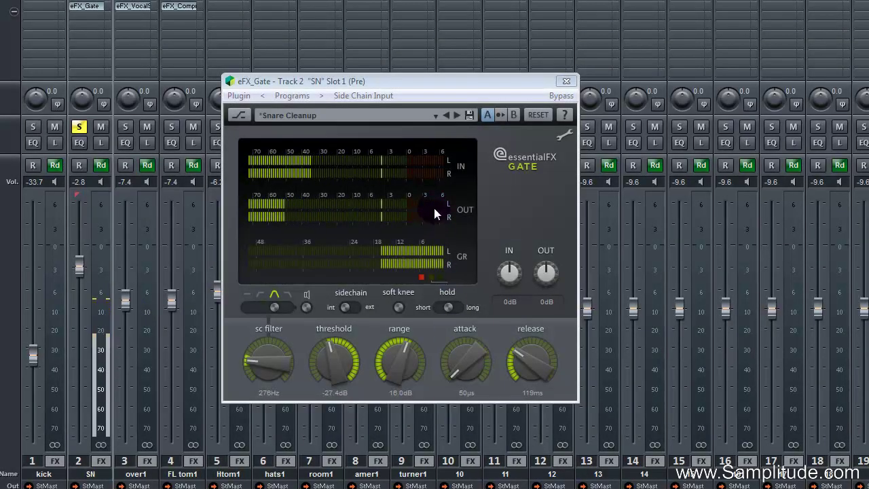
click(408, 114)
click(373, 170)
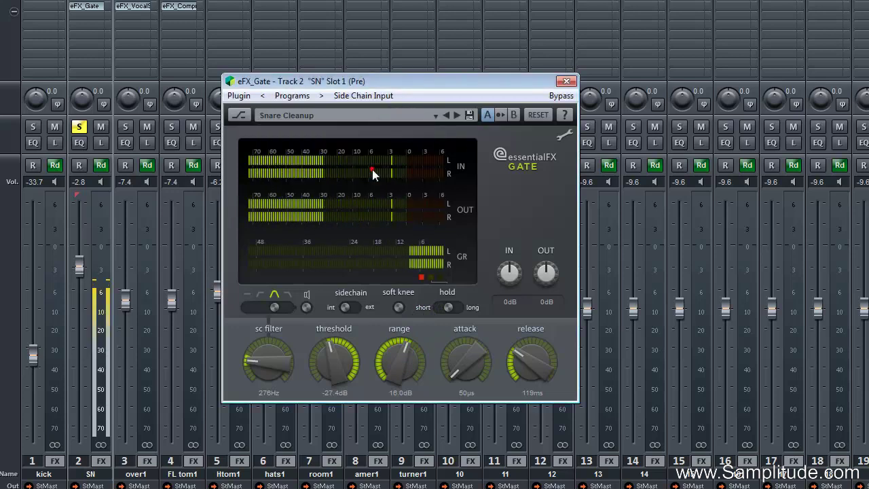
Step: Set attack 628µs, release 222ms, threshold -31.9dB, and a 673Hz high-pass sidechain filter, then listen
drag(467, 363, 467, 359)
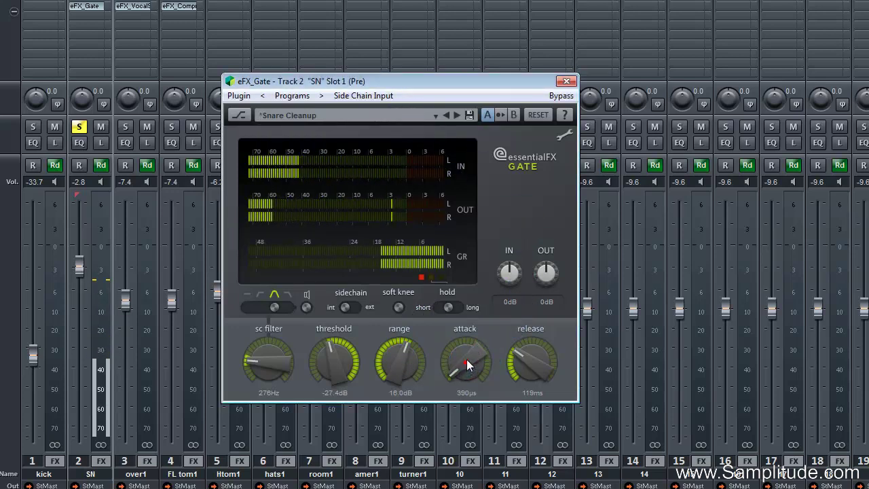
drag(534, 358, 535, 351)
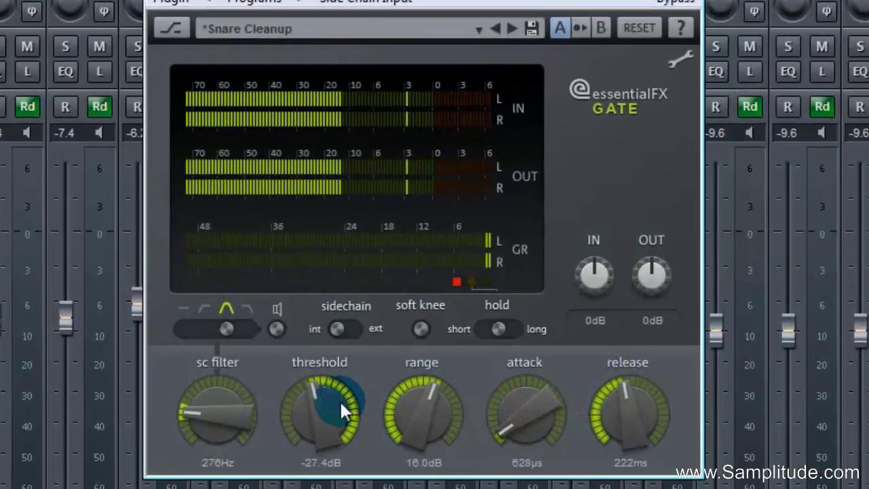
drag(345, 358, 343, 367)
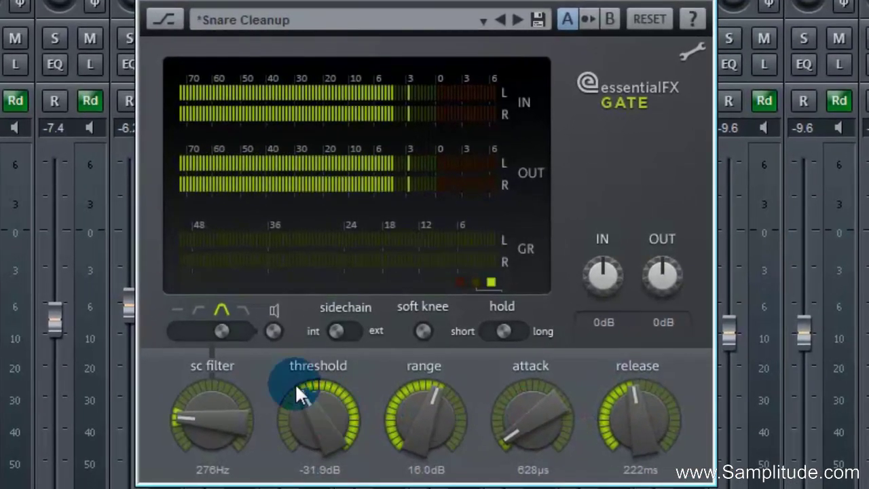
drag(214, 334, 191, 329)
drag(201, 416, 238, 366)
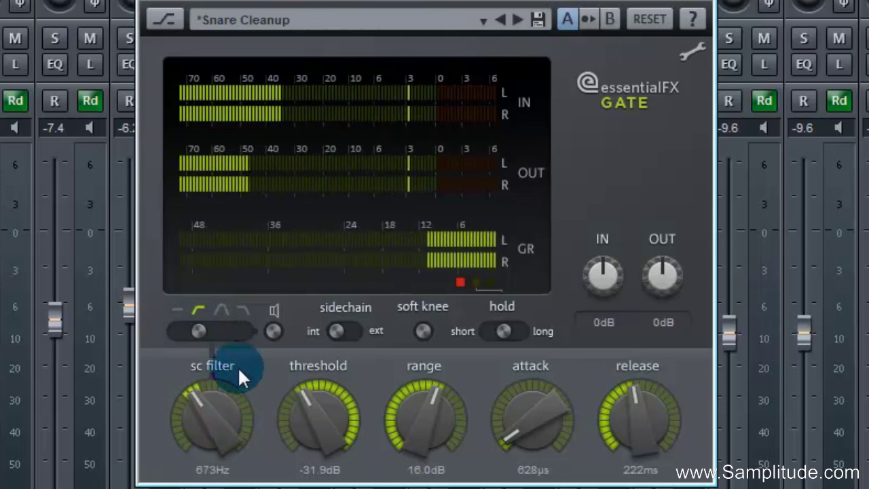
click(275, 330)
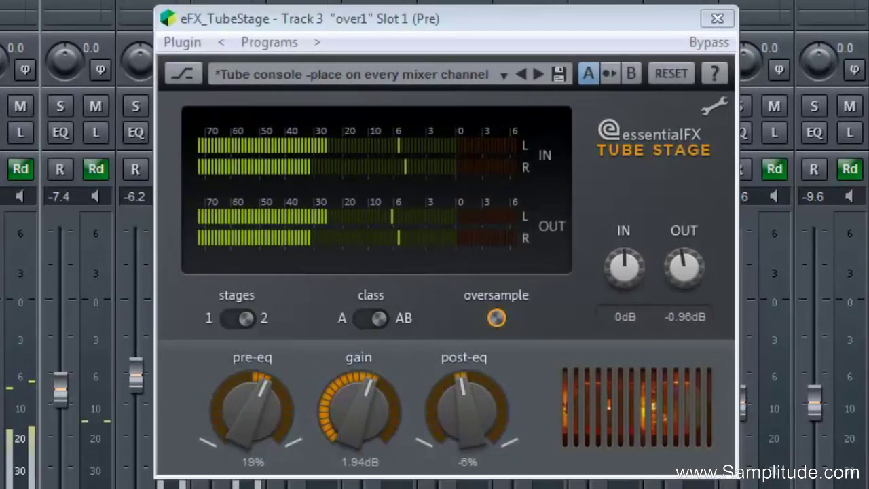
Step: Raise the Tube Stage gain to about 11.3dB and turn post-eq to -37% and pre-eq below zero
drag(364, 422, 378, 381)
drag(433, 389, 458, 429)
drag(281, 416, 251, 447)
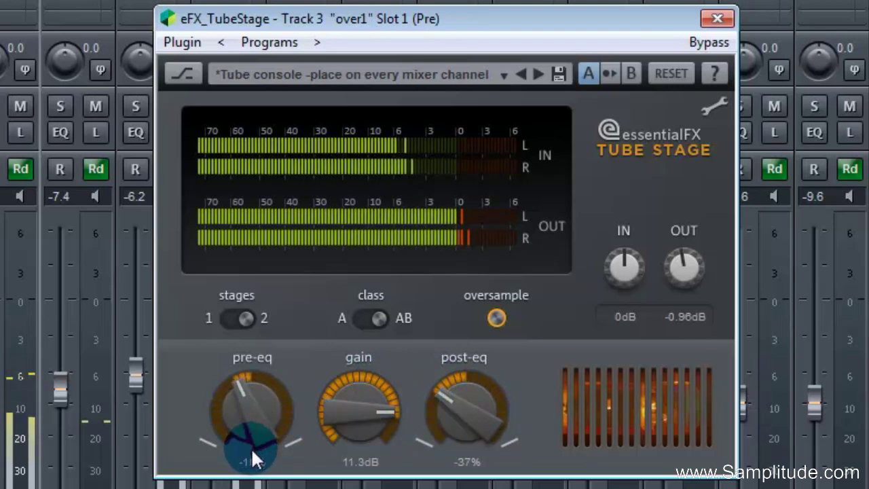
Step: Load the 'Tube console -place on every mixer channel' Tube Stage preset
click(478, 80)
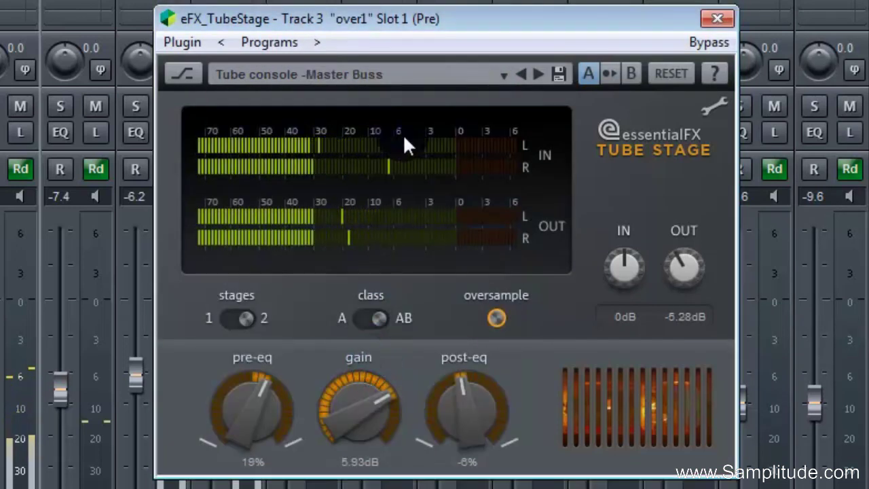
click(502, 73)
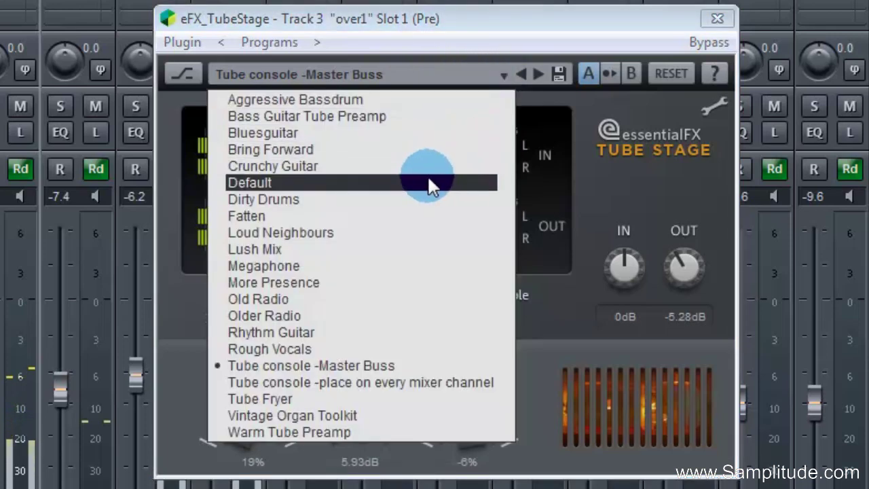
click(419, 382)
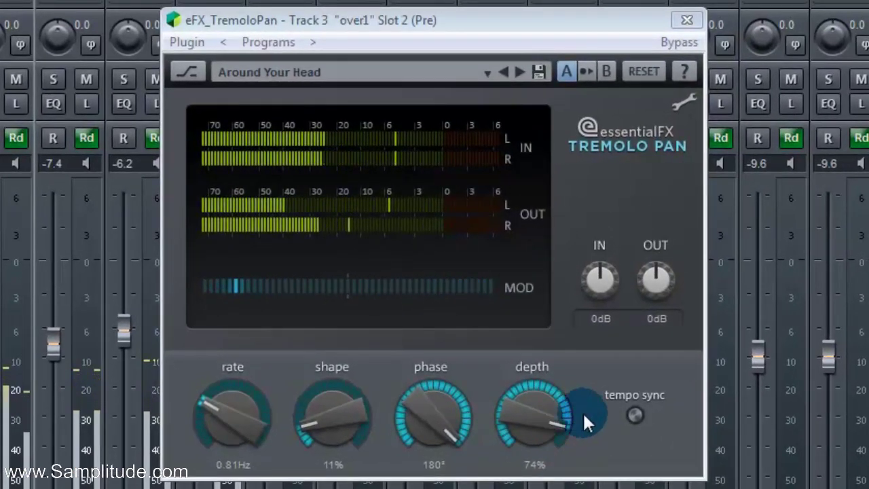
Step: Enable tempo sync on the Tremolo Pan and set the rate to 1 Bar
click(635, 414)
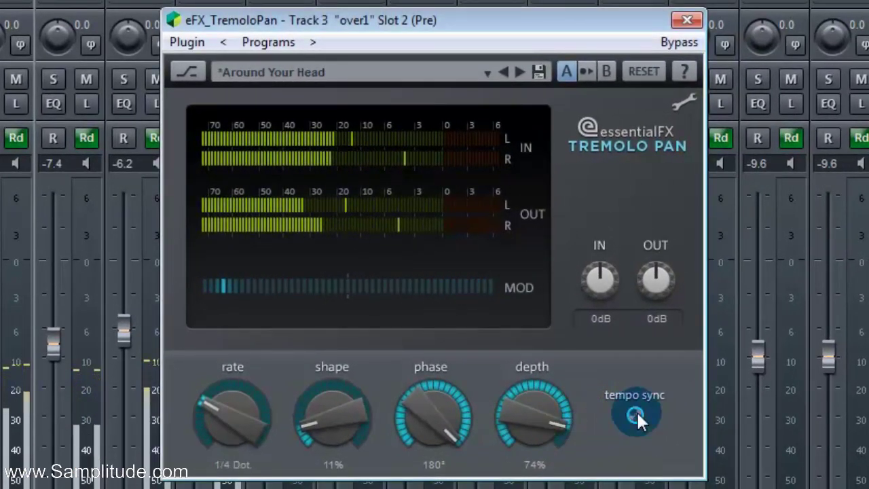
drag(238, 409, 244, 439)
drag(419, 407, 397, 480)
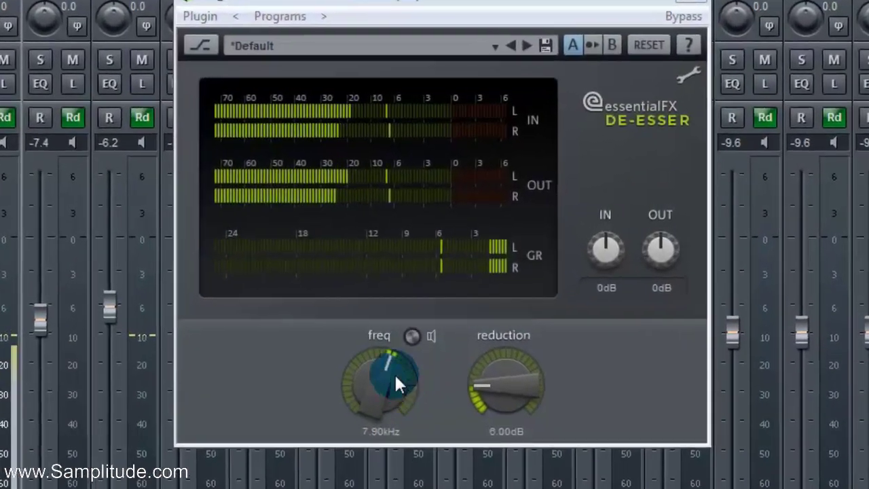
Step: Lower the de-esser frequency while soloing the band, and raise reduction to 16.6dB
drag(394, 372, 418, 354)
click(407, 356)
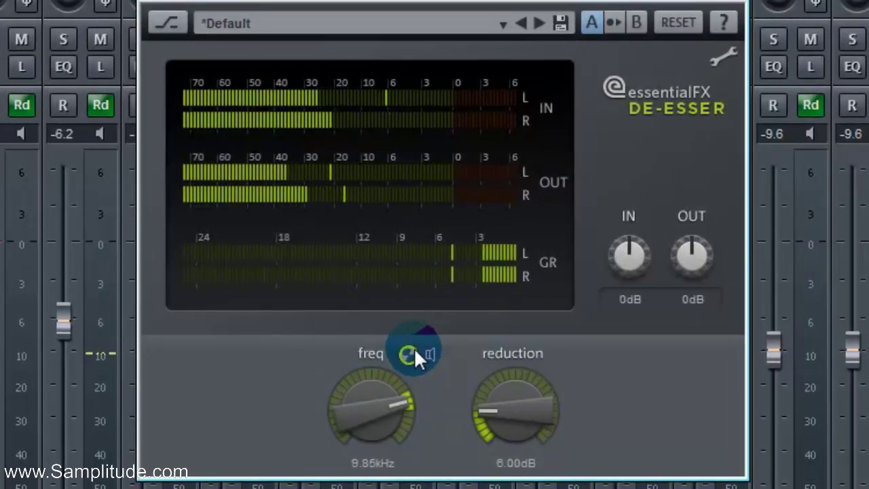
click(419, 353)
drag(518, 397, 541, 362)
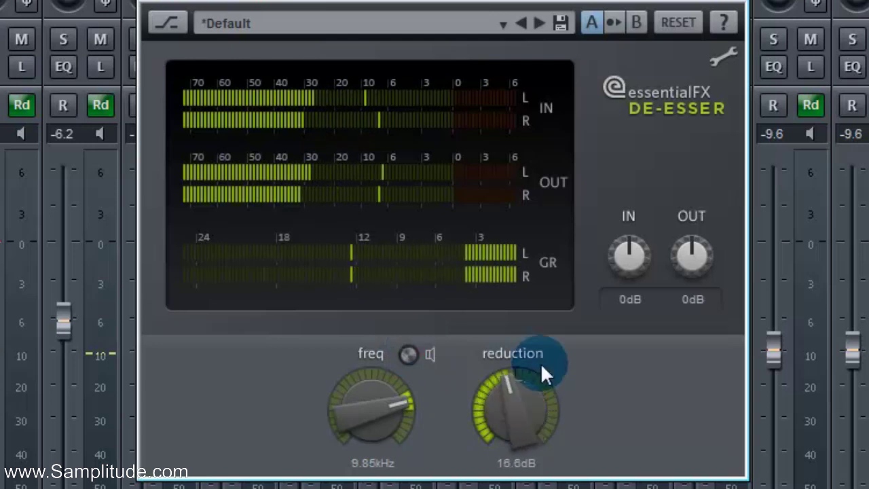
Step: Raise the de-esser Filter Q to 0.37 and set the frequency to 9.10kHz
click(721, 57)
drag(409, 119, 467, 119)
click(724, 58)
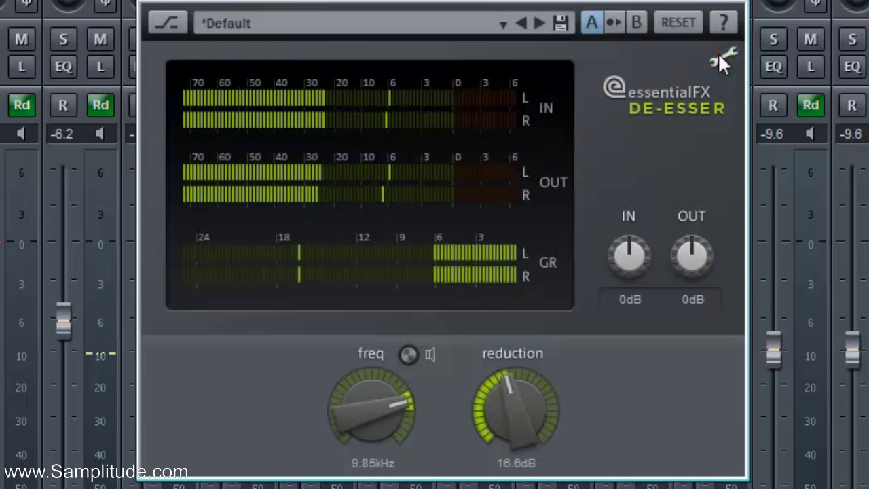
drag(390, 400, 377, 412)
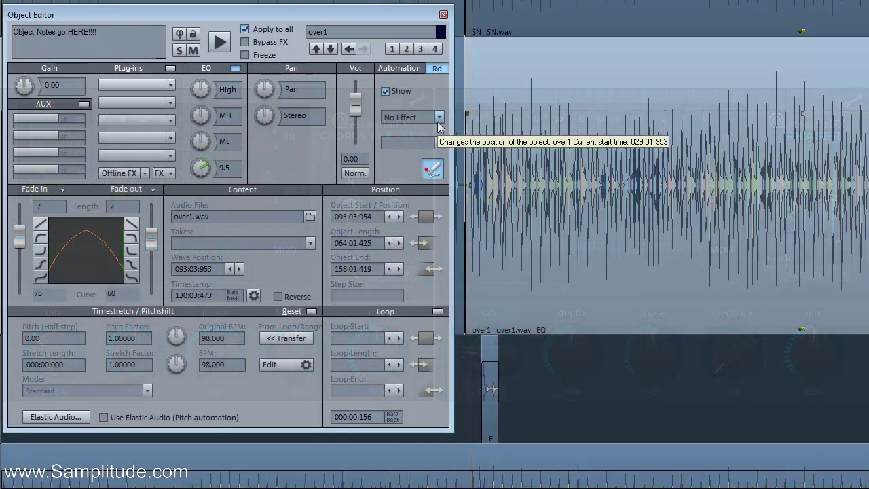
Step: Draw a Pan automation sweep across the over1 object
click(435, 119)
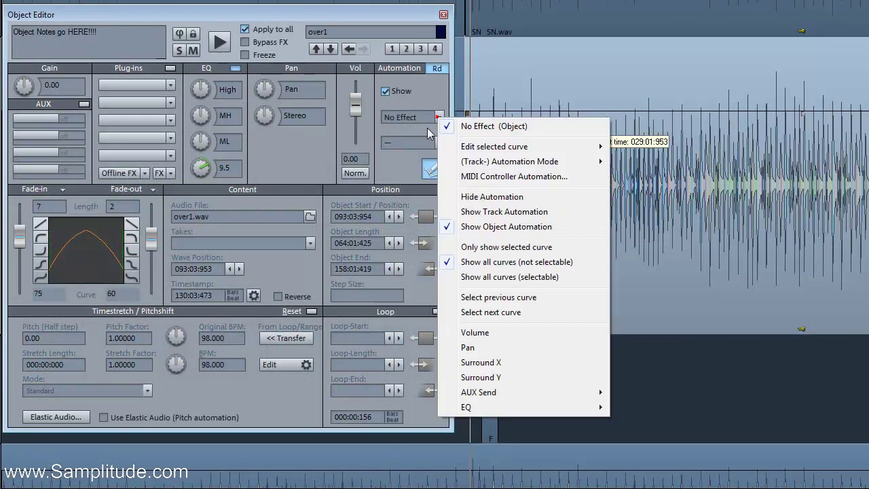
click(468, 347)
mouse_move(476, 184)
mouse_down()
mouse_move(525, 68)
mouse_move(566, 53)
mouse_move(606, 101)
mouse_move(647, 234)
mouse_move(689, 313)
mouse_move(726, 318)
mouse_up()
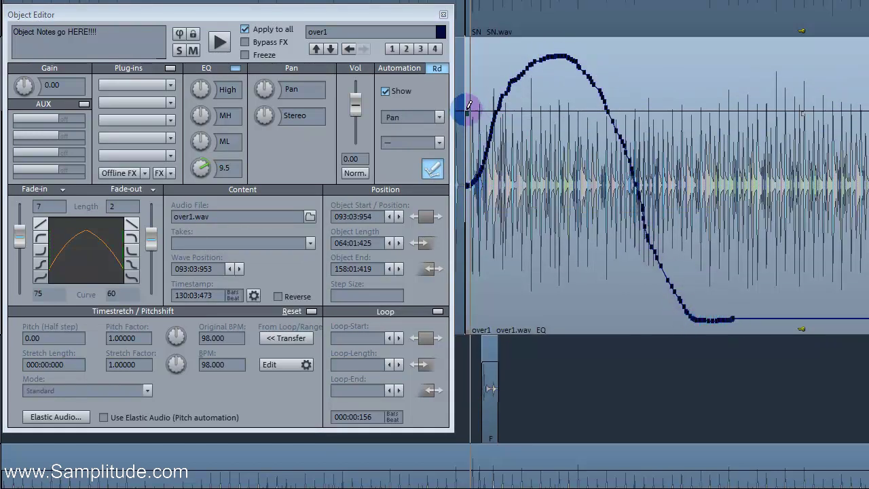
Step: Draw a Volume curve across over1 that rises, holds, then falls
click(438, 117)
click(475, 347)
mouse_move(483, 204)
mouse_down()
mouse_move(500, 248)
mouse_move(577, 164)
mouse_move(633, 124)
mouse_move(670, 113)
mouse_move(828, 114)
mouse_move(866, 170)
mouse_up()
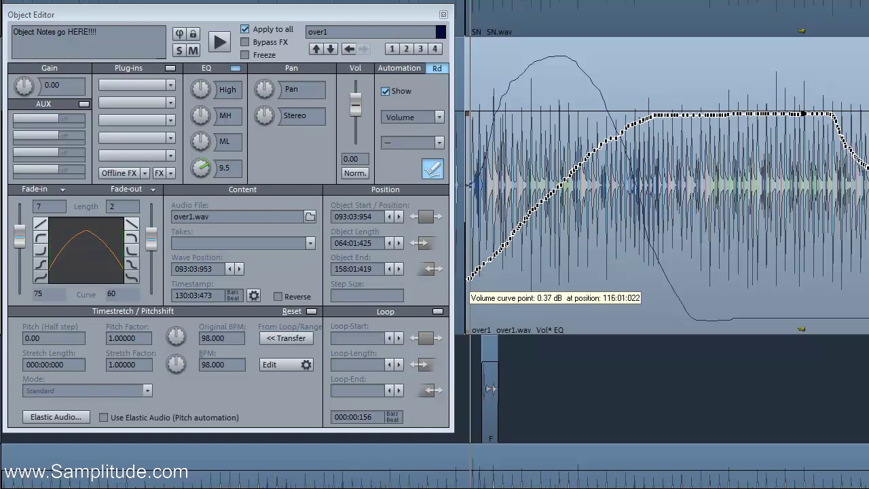
click(440, 117)
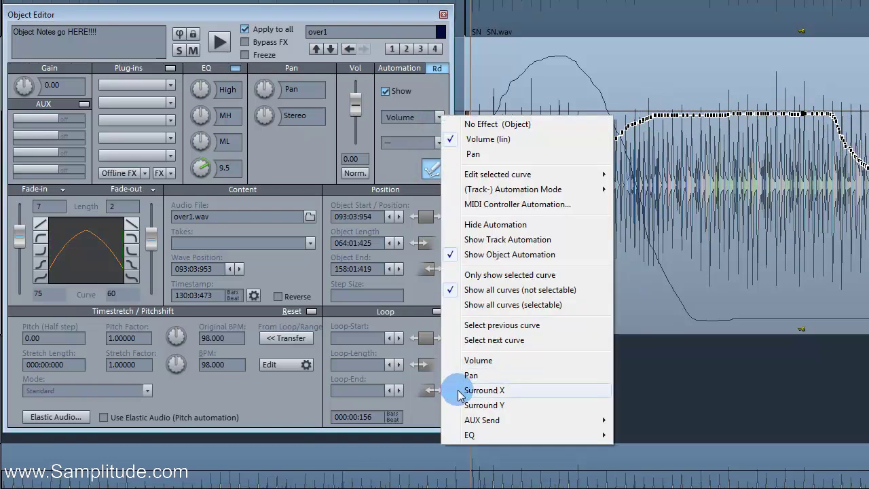
Step: Draw an EQ Band 1 dB curve with a steep gain drop at over1's start
mouse_move(467, 435)
click(657, 256)
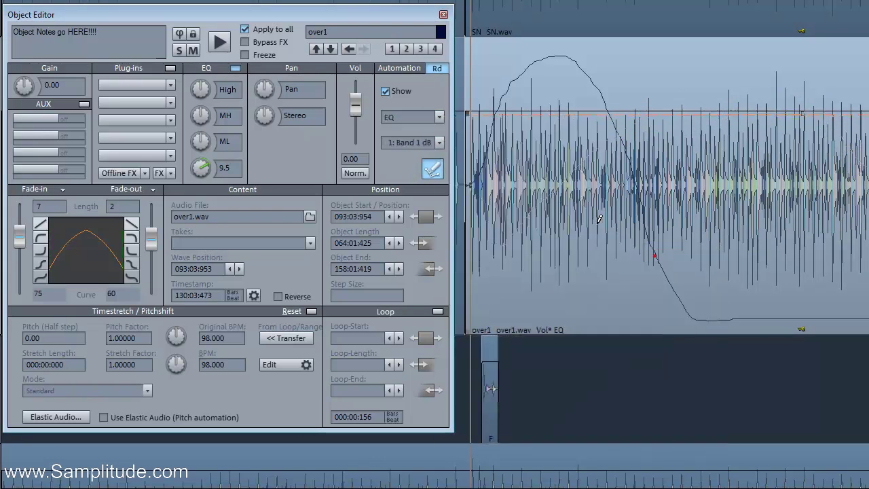
mouse_move(470, 112)
mouse_down()
mouse_move(494, 301)
mouse_move(507, 326)
mouse_move(501, 323)
mouse_up()
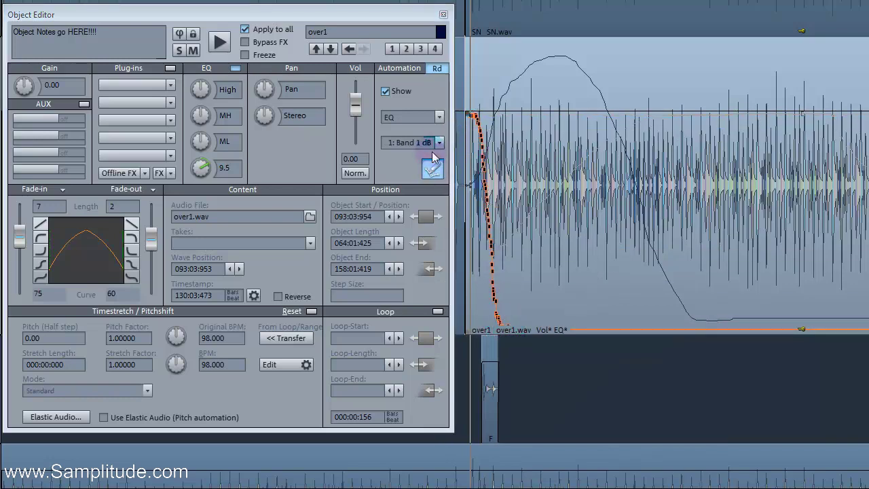
Step: Draw a rise-dip-rise EQ Band 3 dB curve across over1, then start playback
click(440, 117)
mouse_move(467, 453)
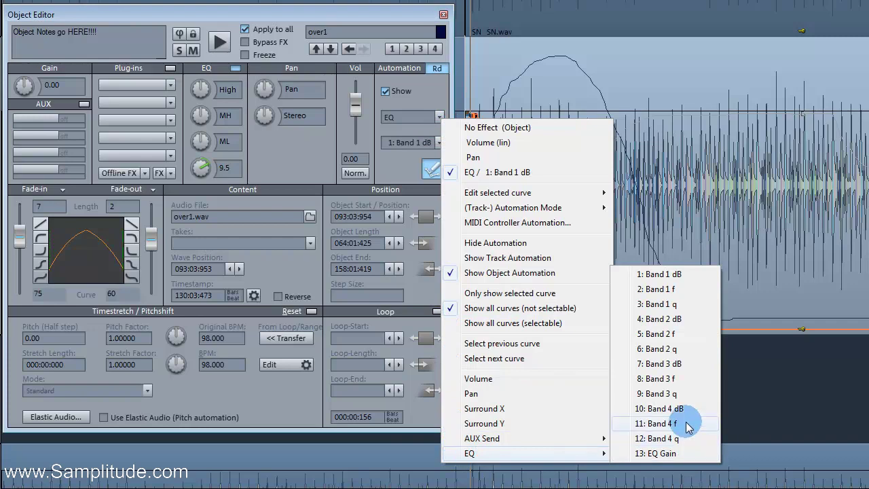
click(682, 367)
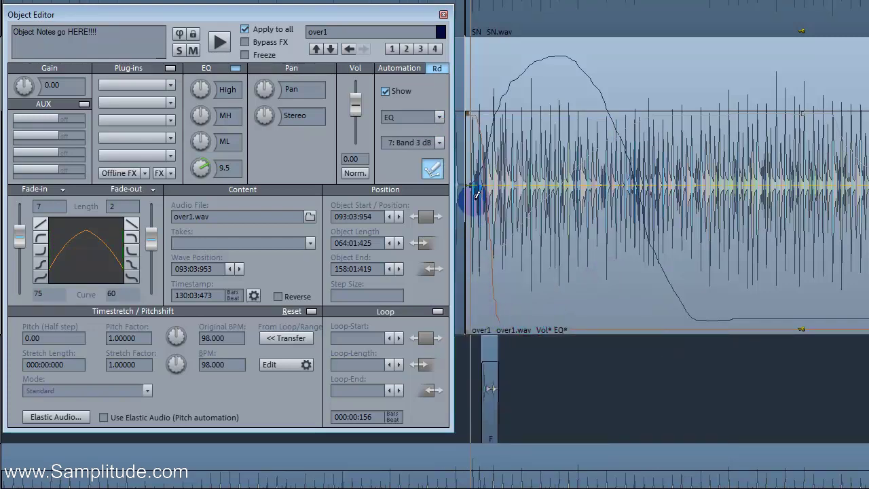
mouse_move(469, 182)
mouse_down()
mouse_move(499, 155)
mouse_move(524, 61)
mouse_move(537, 54)
mouse_move(567, 74)
mouse_move(594, 151)
mouse_move(607, 239)
mouse_move(641, 271)
mouse_move(674, 248)
mouse_move(754, 116)
mouse_up()
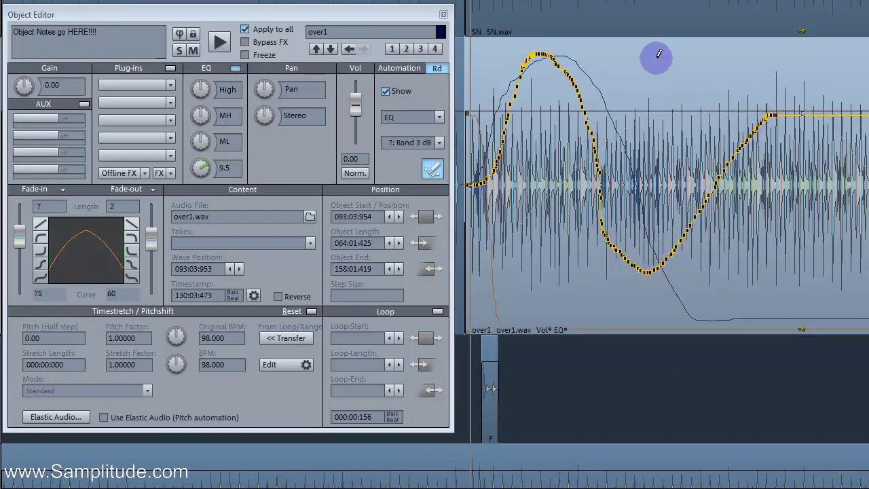
key(space)
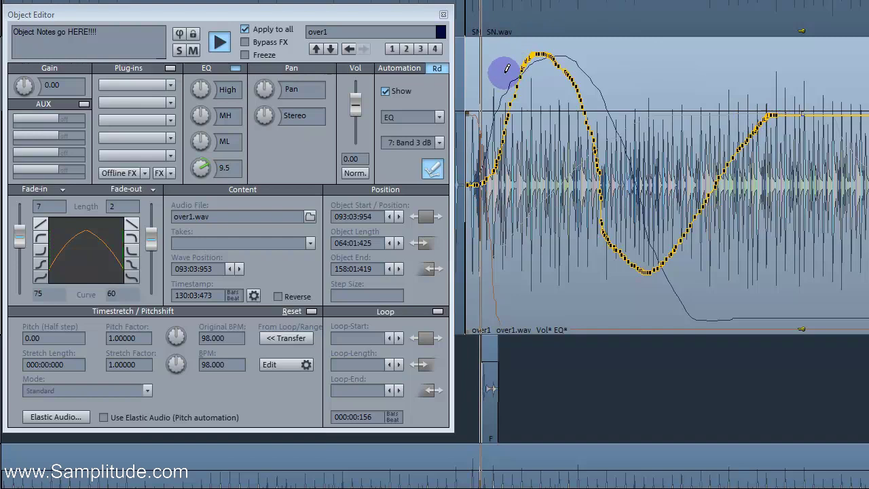
Step: Open over1's Parametric Equalizer from an EQ knob in the Object Editor
double_click(201, 91)
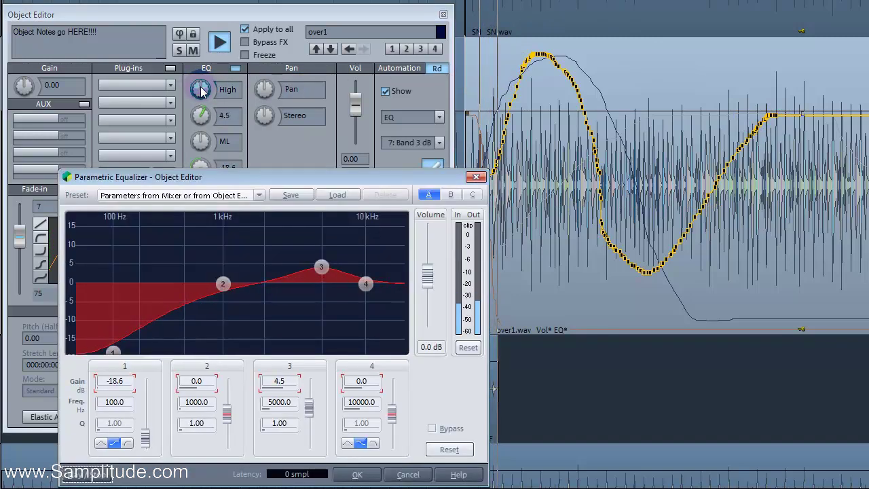